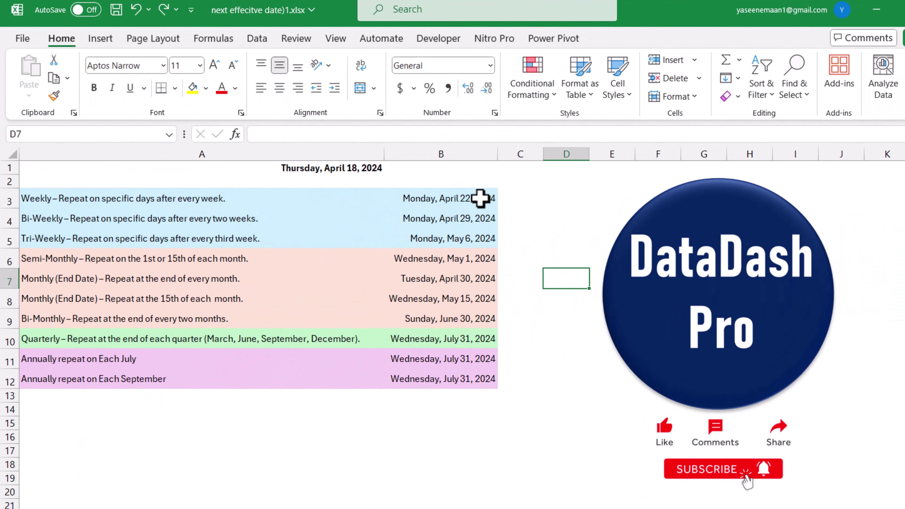
Review the weekly formula in B3 and restore its return type argument 3.
left_click_drag(480, 198, 483, 235)
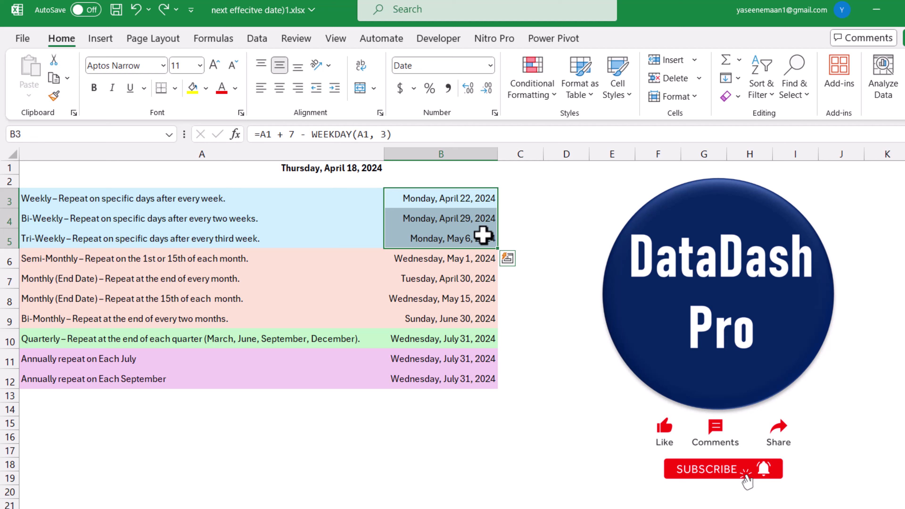
left_click(445, 198)
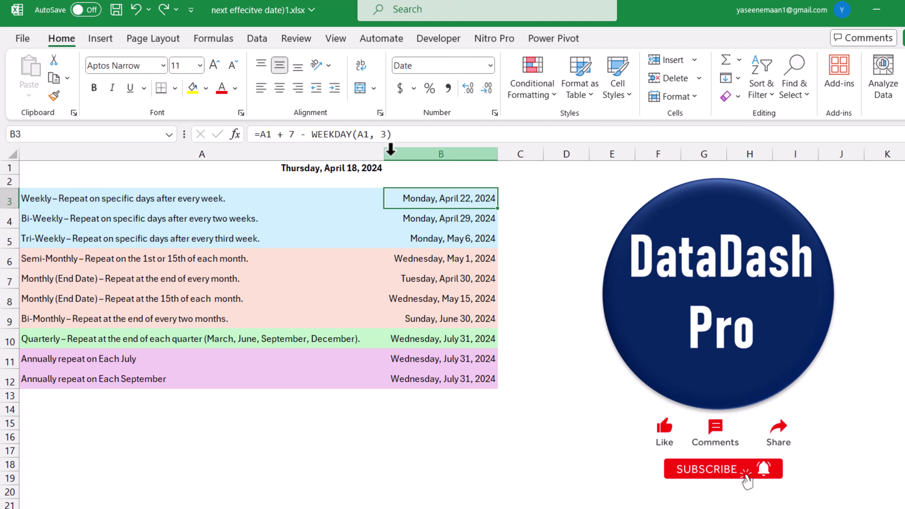
left_click(385, 136)
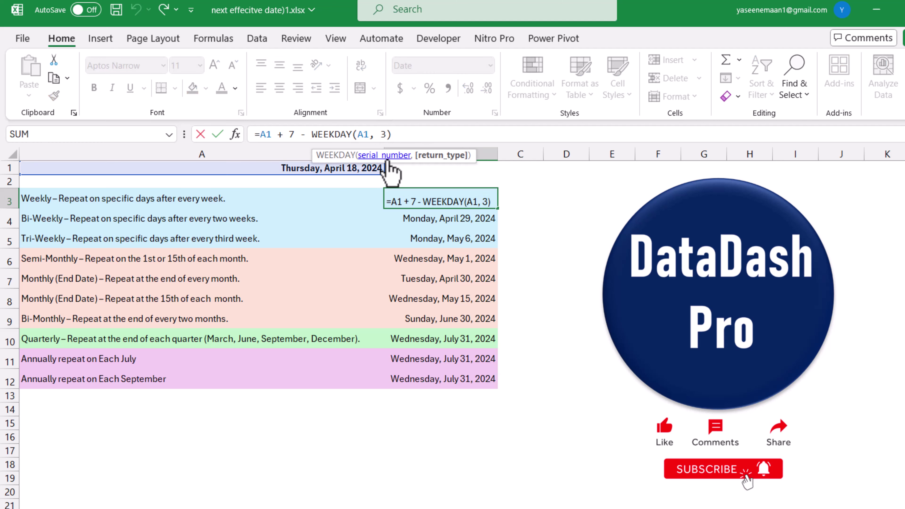
key("BackSpace")
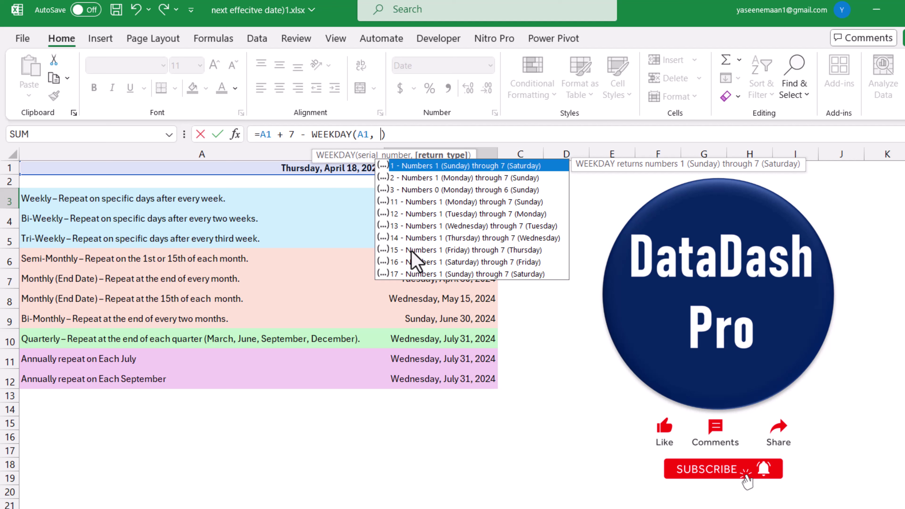
type("3")
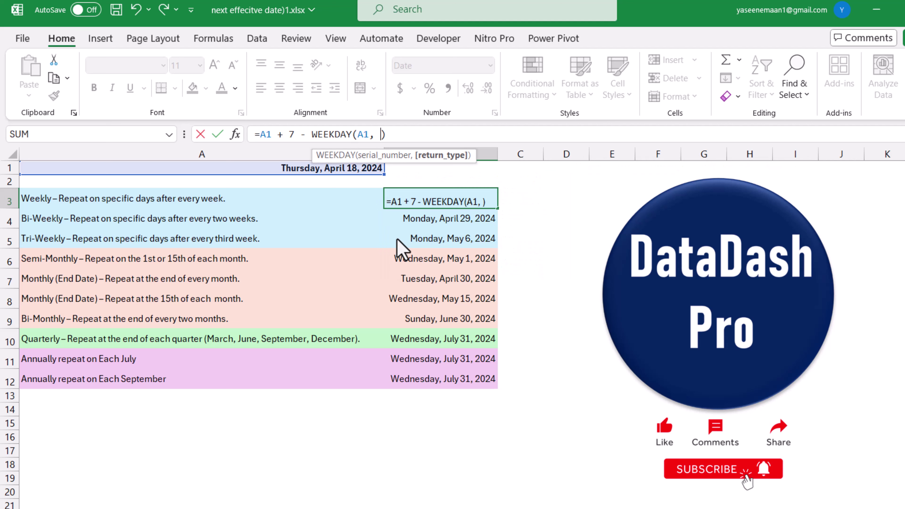
key("ctrl+Return")
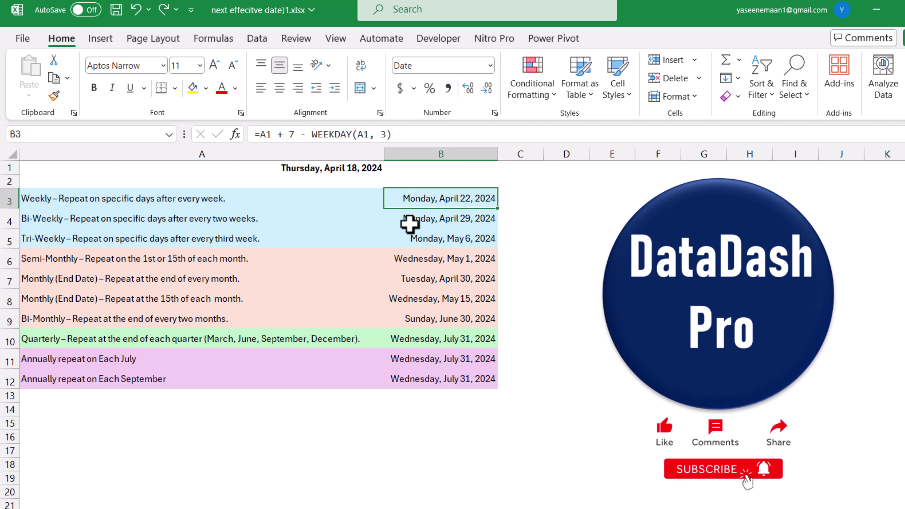
Inspect the bi-weekly, tri-weekly and semi-monthly formulas in B4, B5 and B6.
left_click(412, 216)
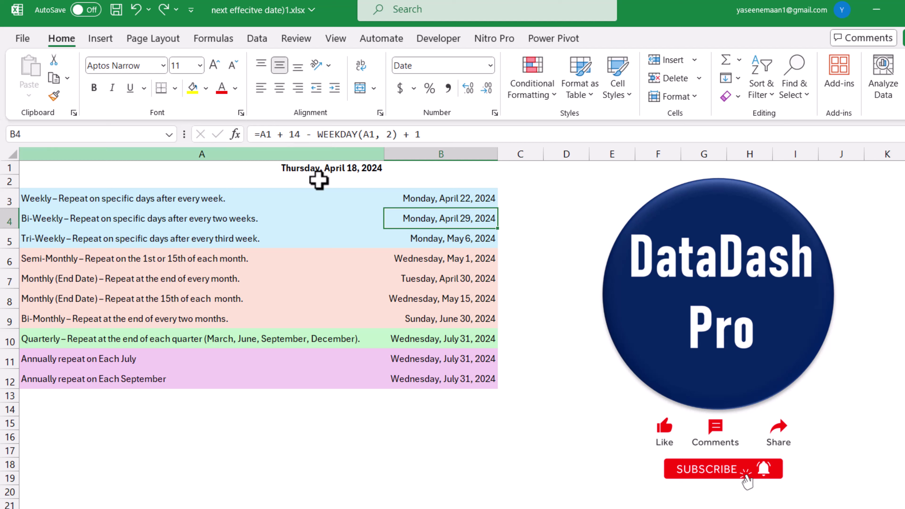
left_click(435, 239)
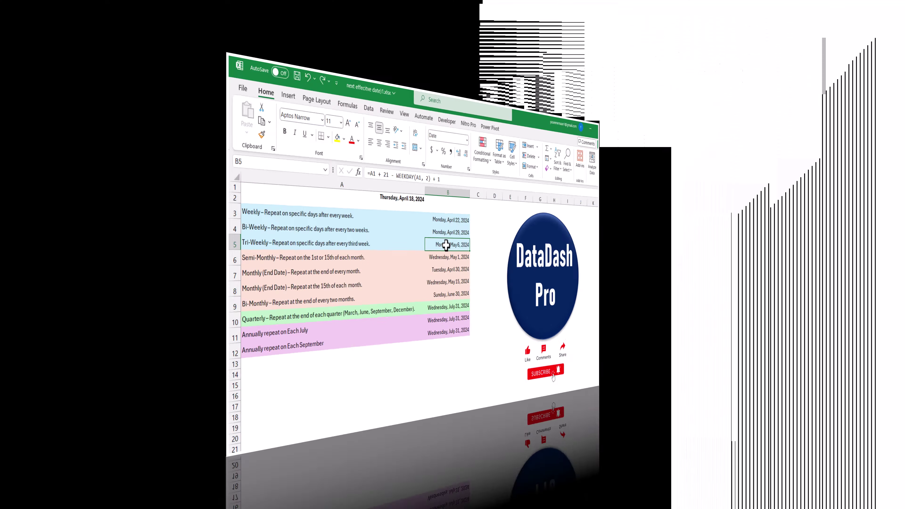
left_click(433, 258)
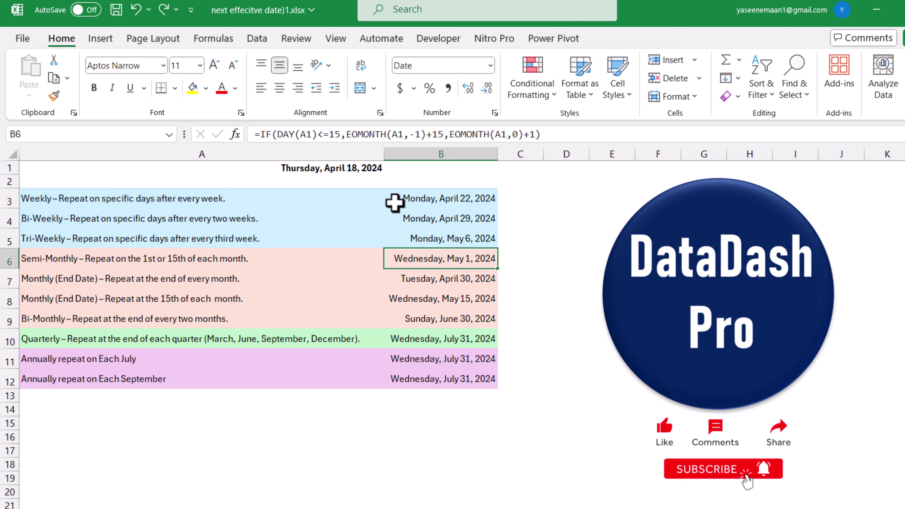
Change the A1 start date from 4/18/2024 to 4/2/2024.
left_click(360, 168)
left_click(272, 139)
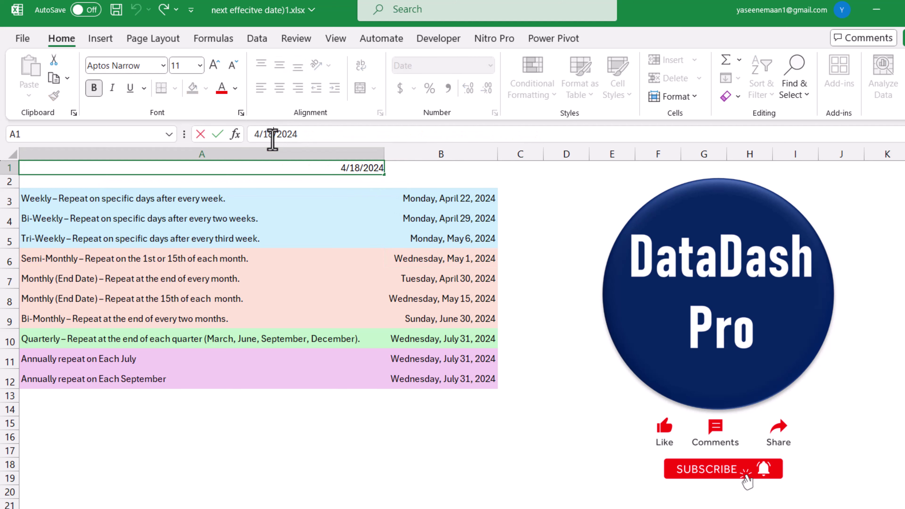
key("BackSpace")
type("2")
key("Left")
key("BackSpace")
key("Return")
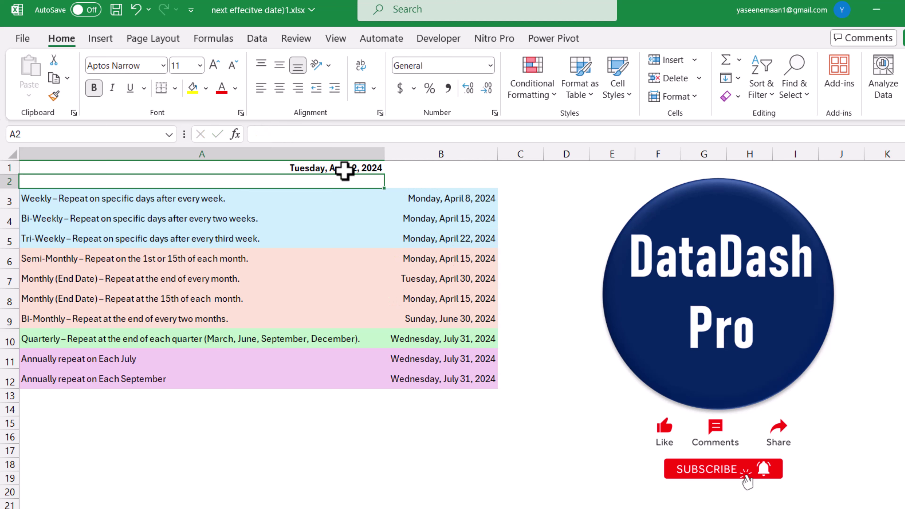
left_click(433, 262)
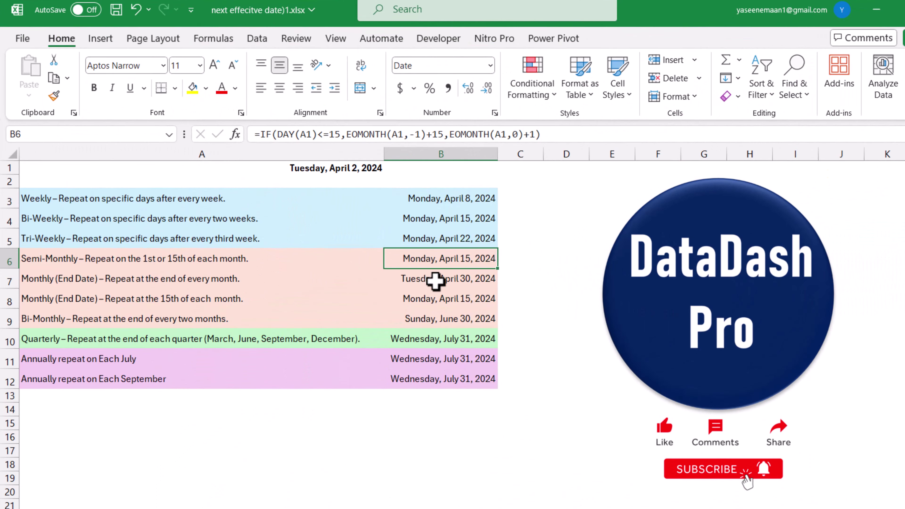
left_click(435, 281)
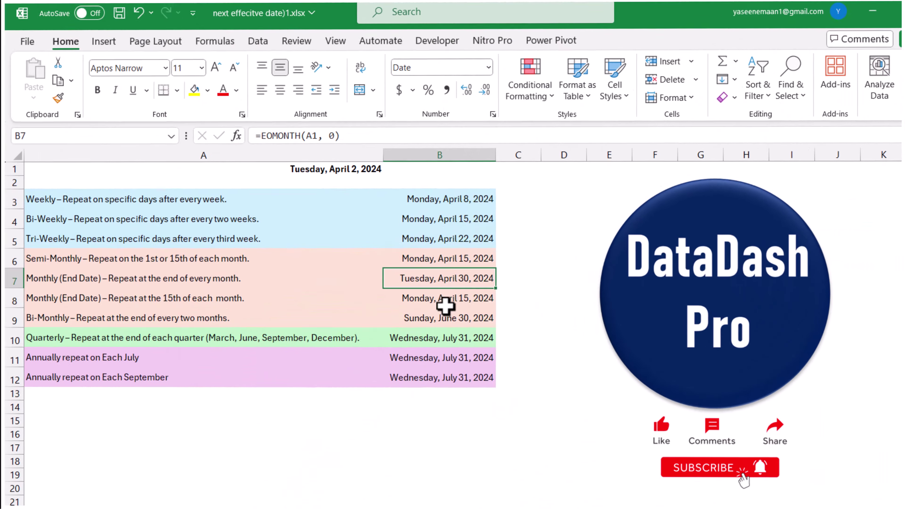
left_click(446, 303)
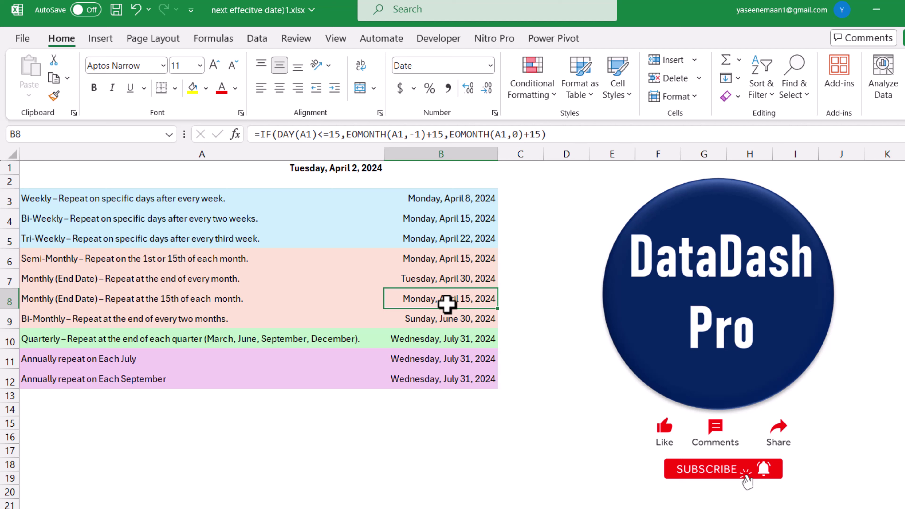
left_click(363, 170)
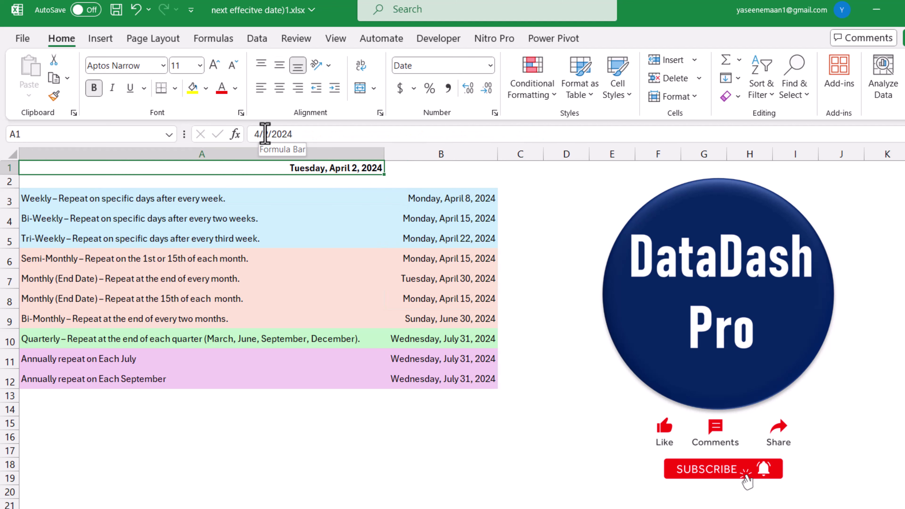
Edit the day of the A1 start date and review the mid-month EOMONTH formula in B8.
left_click(271, 139)
type("0")
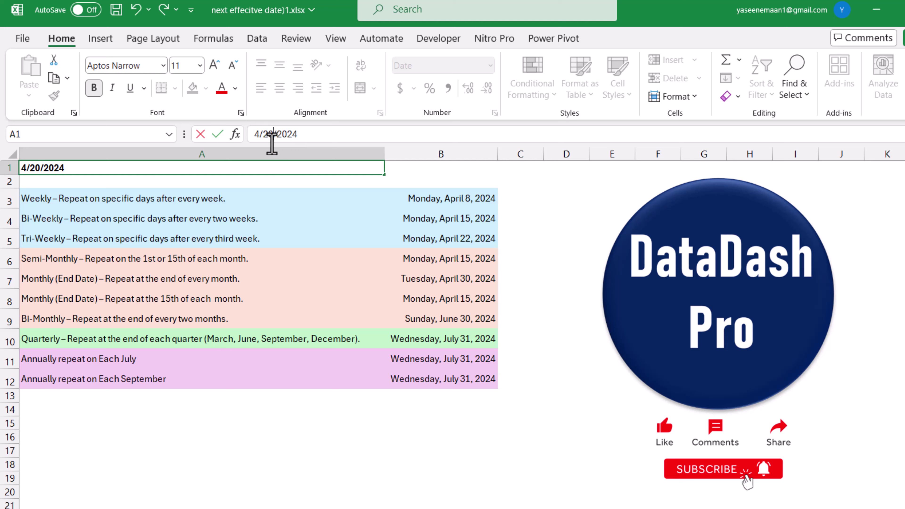
key("Return")
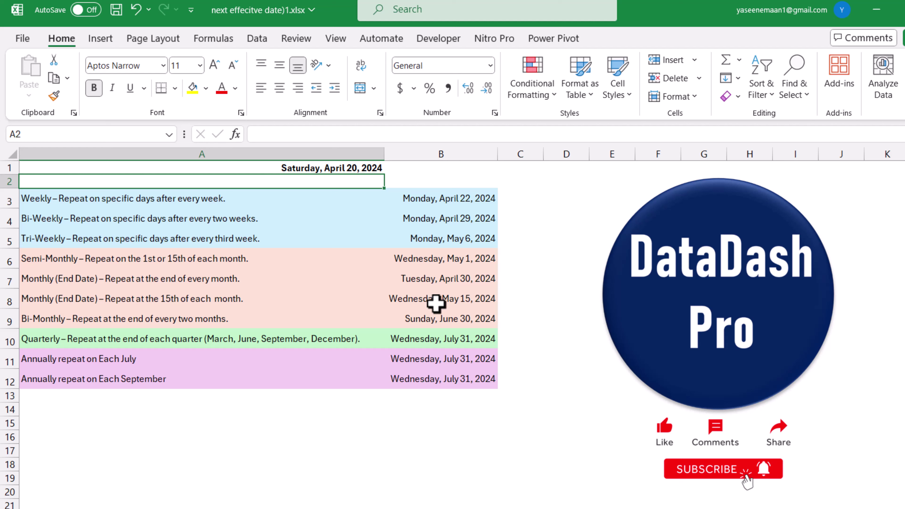
left_click(434, 303)
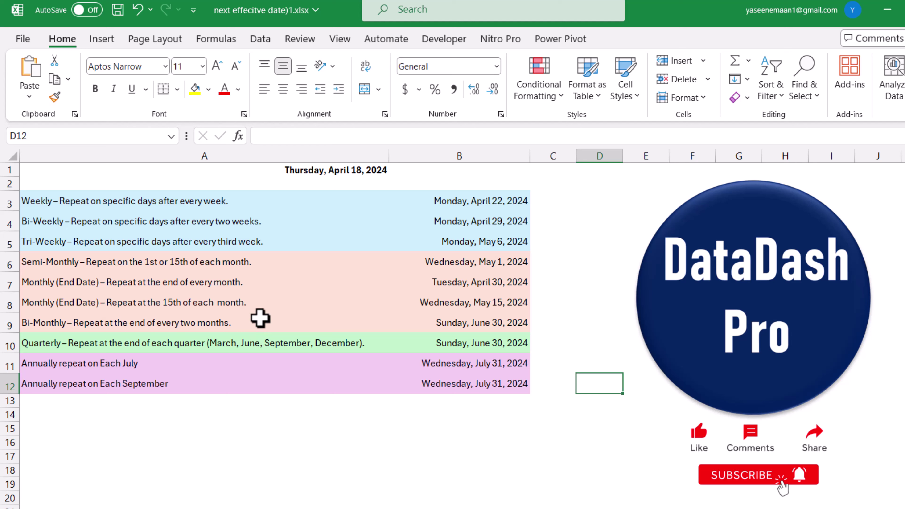
Change the A1 start date's month from 4 to 7, making it July 18, 2024.
left_click(323, 171)
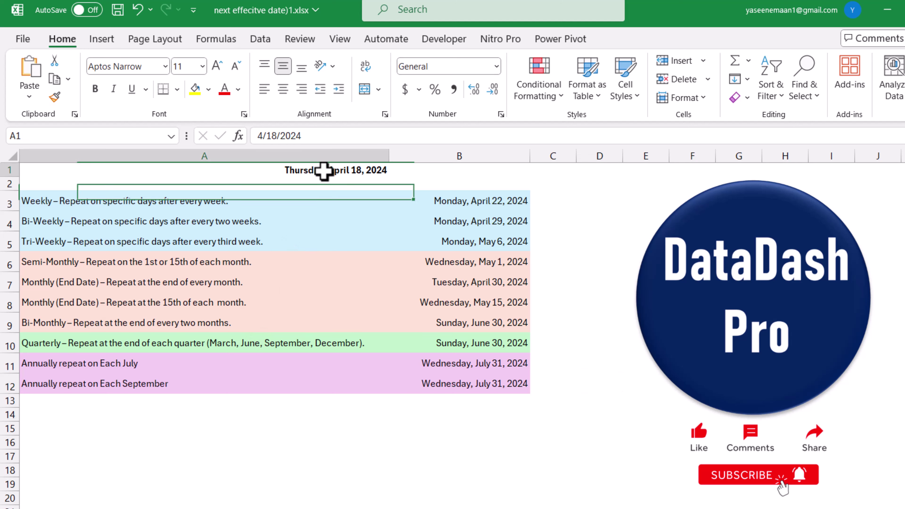
left_click(261, 136)
key("BackSpace")
type("7")
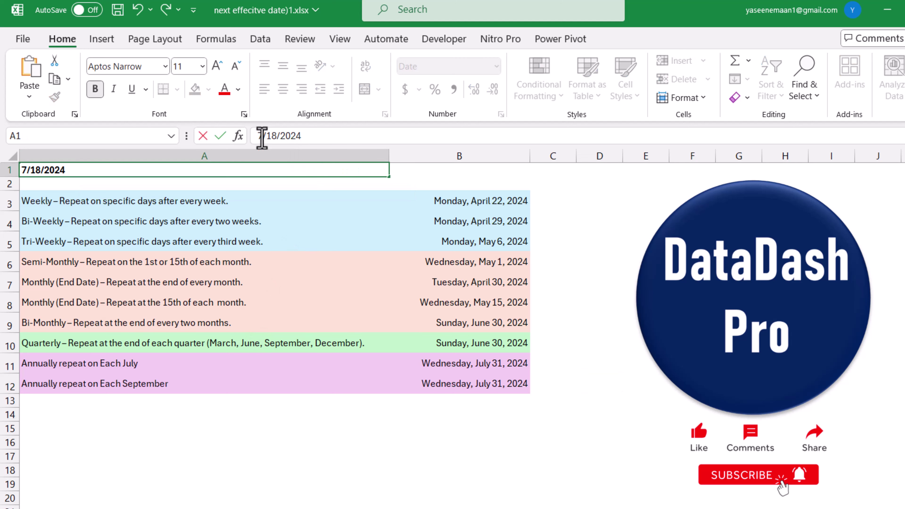
key("Return")
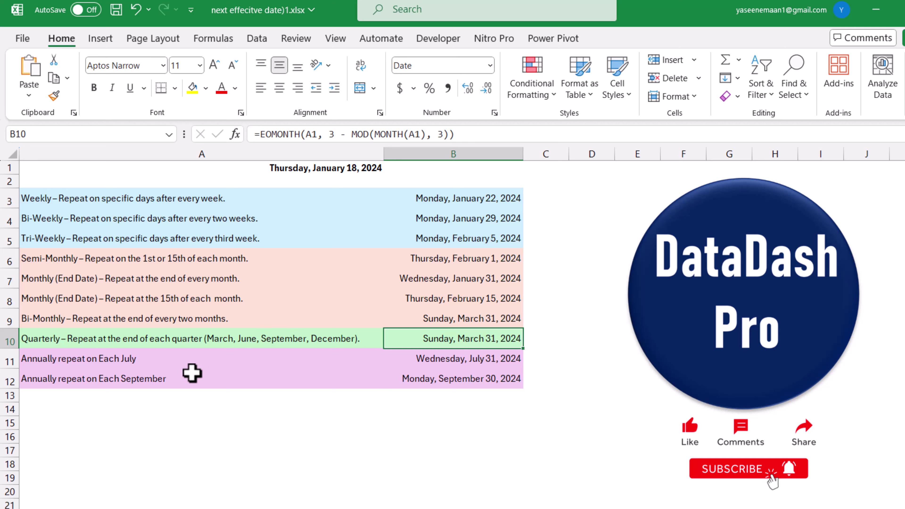
Check the September anniversary formula in B12, then set A1 to June 18, 2024.
left_click(454, 382)
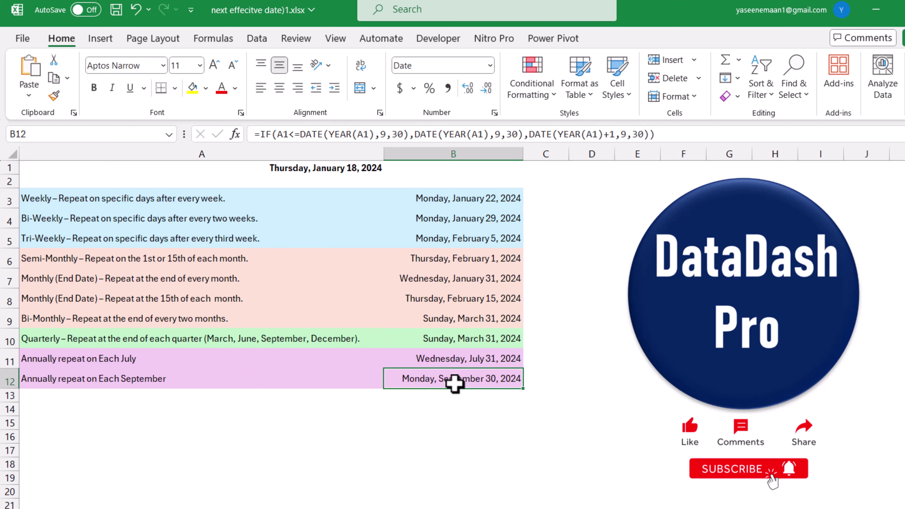
left_click(354, 167)
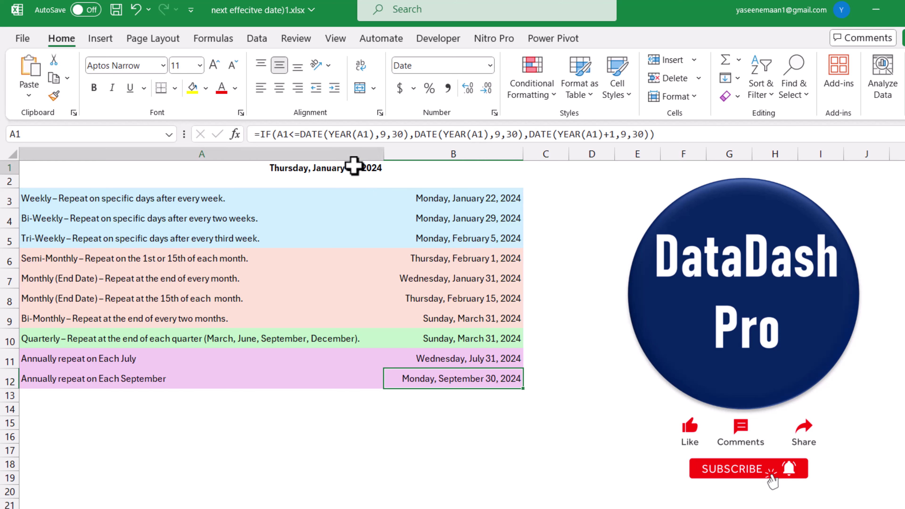
left_click(257, 134)
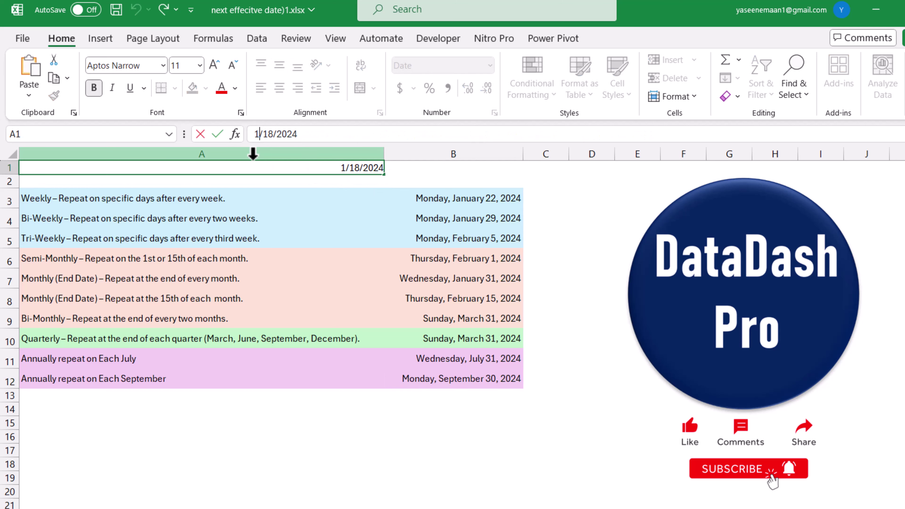
key("BackSpace")
type("6")
key("Return")
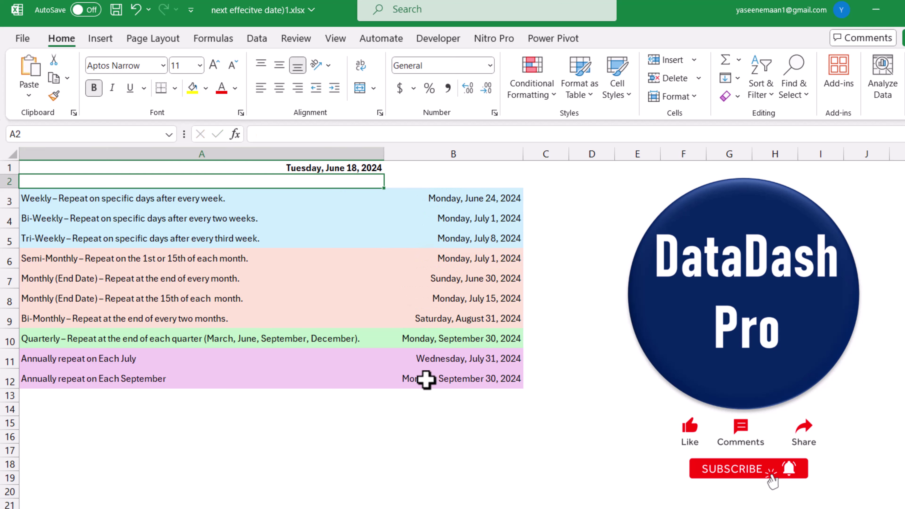
Change the A1 start date's month from 6 to 8, making it August 18, 2024.
left_click(327, 169)
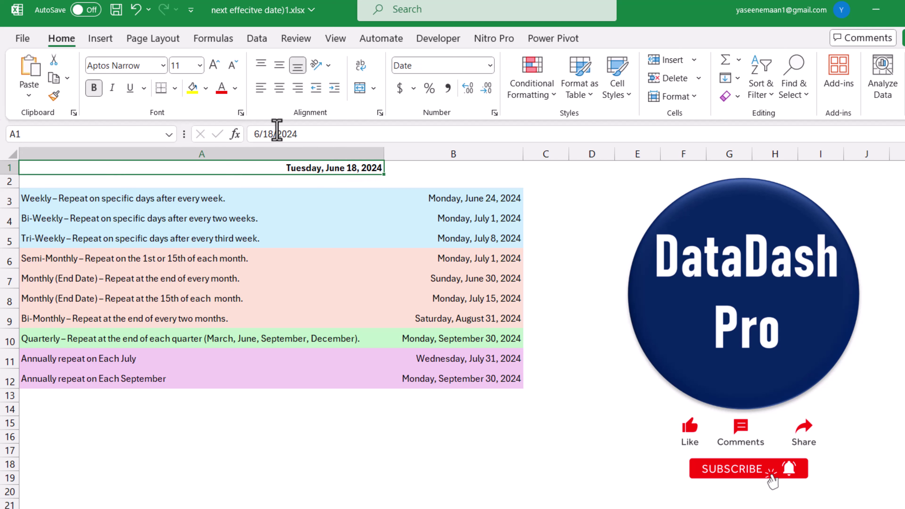
left_click(258, 134)
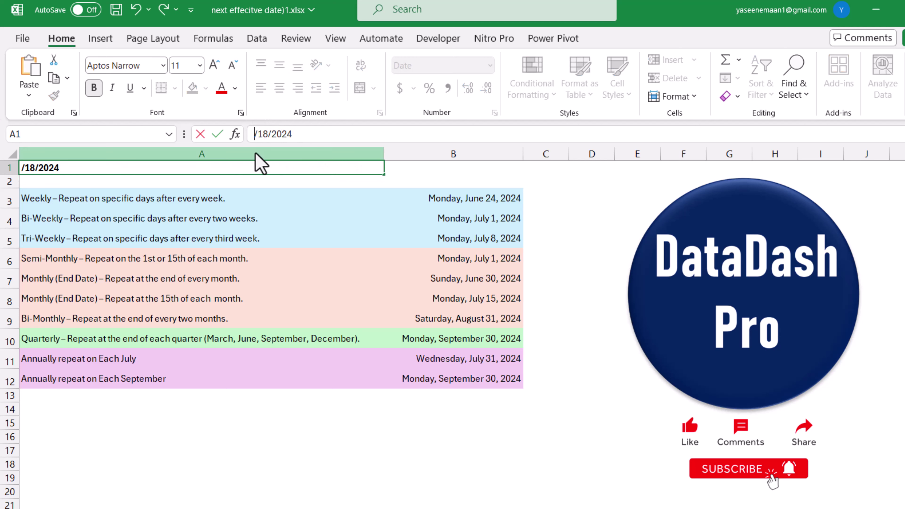
left_click(262, 167)
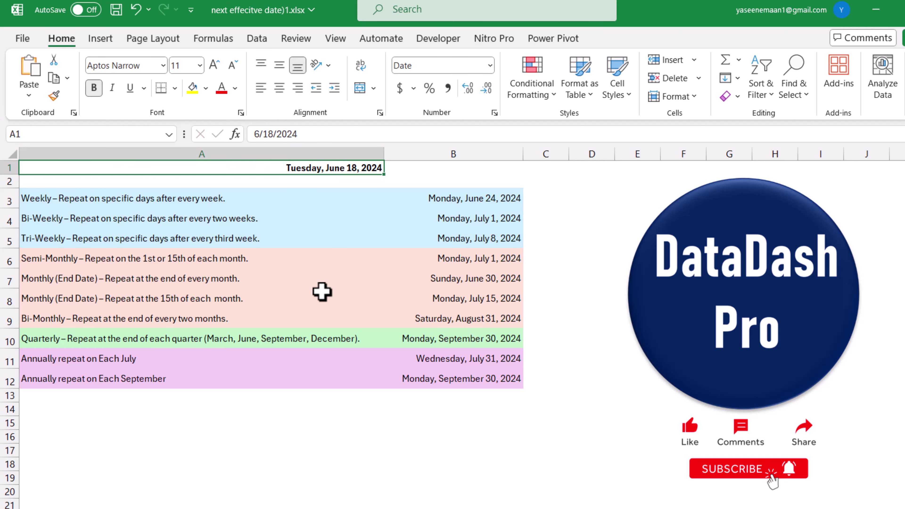
left_click(258, 134)
key("BackSpace")
type("8")
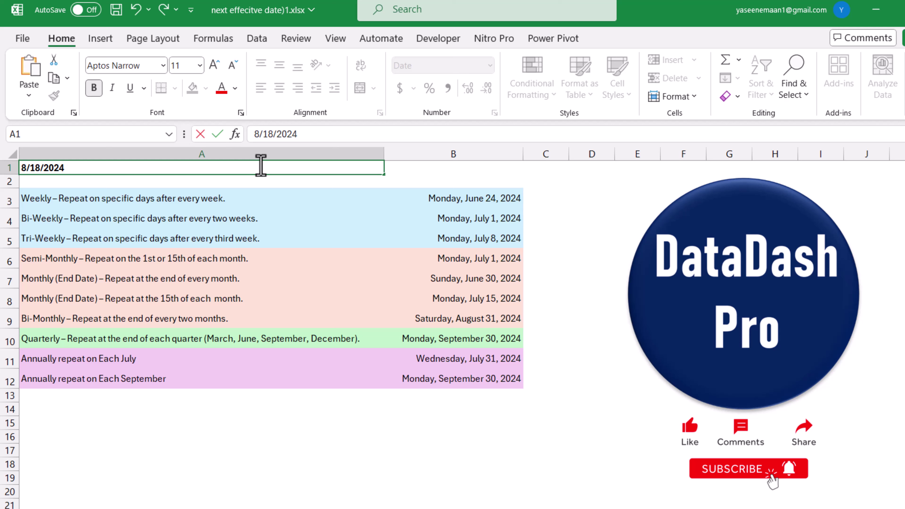
key("Return")
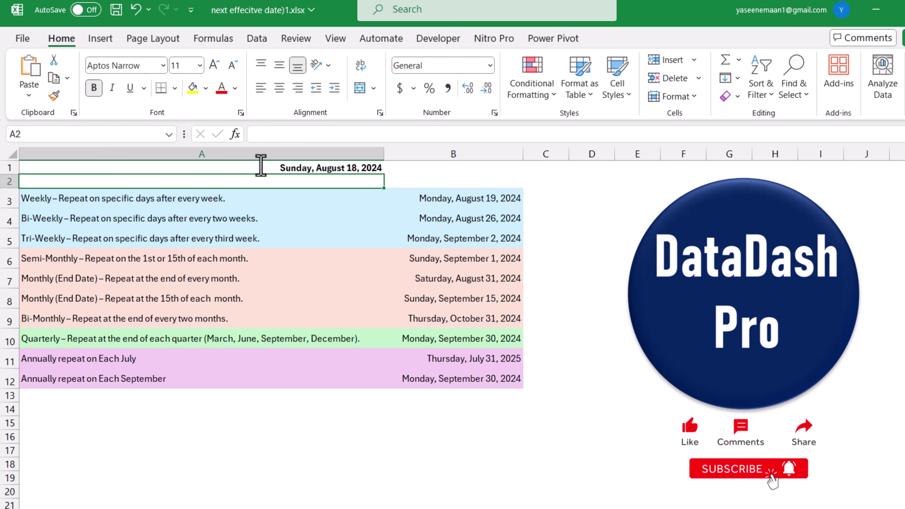
left_click(459, 384)
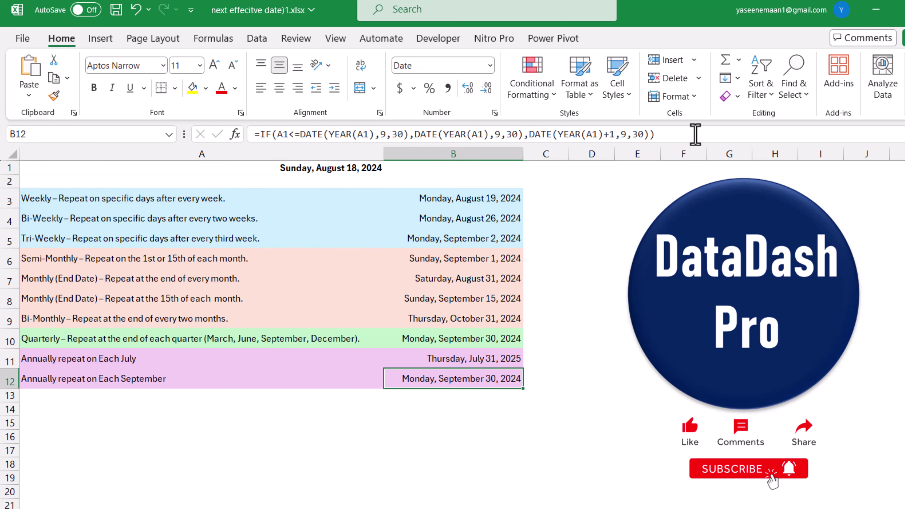
left_click_drag(694, 134, 188, 128)
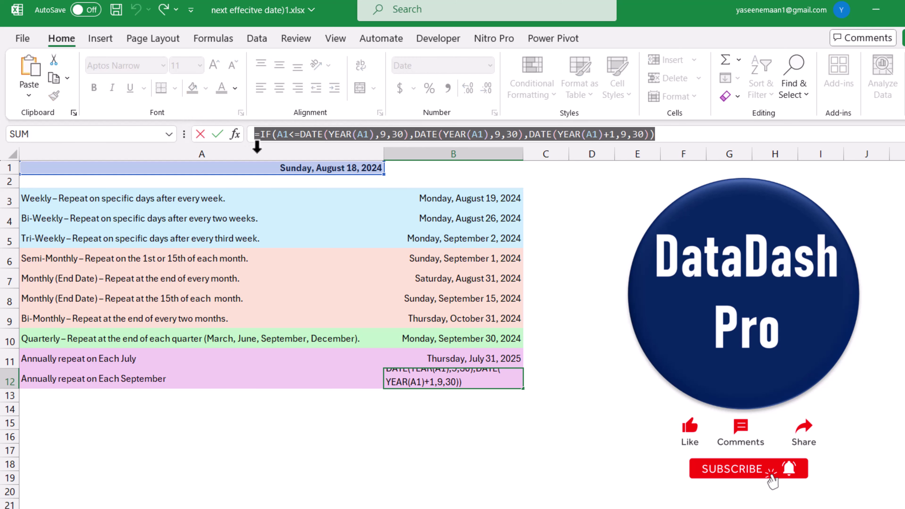
key("Escape")
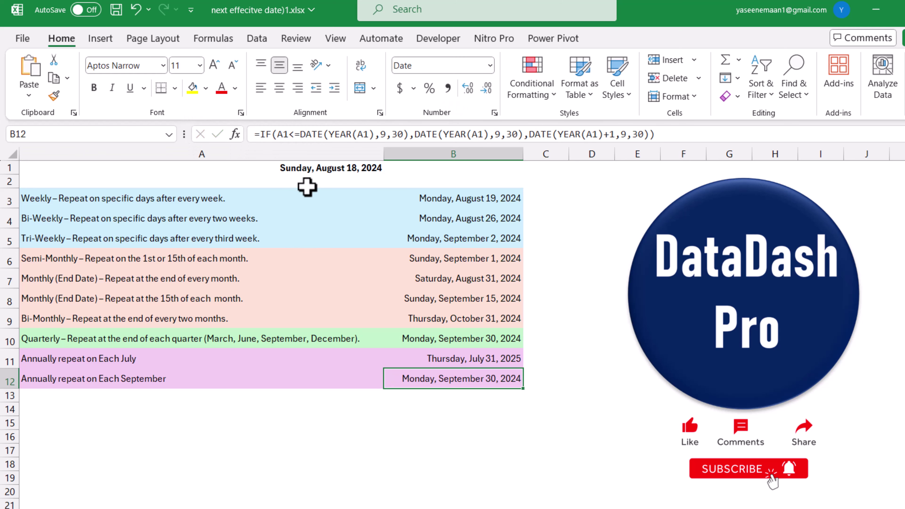